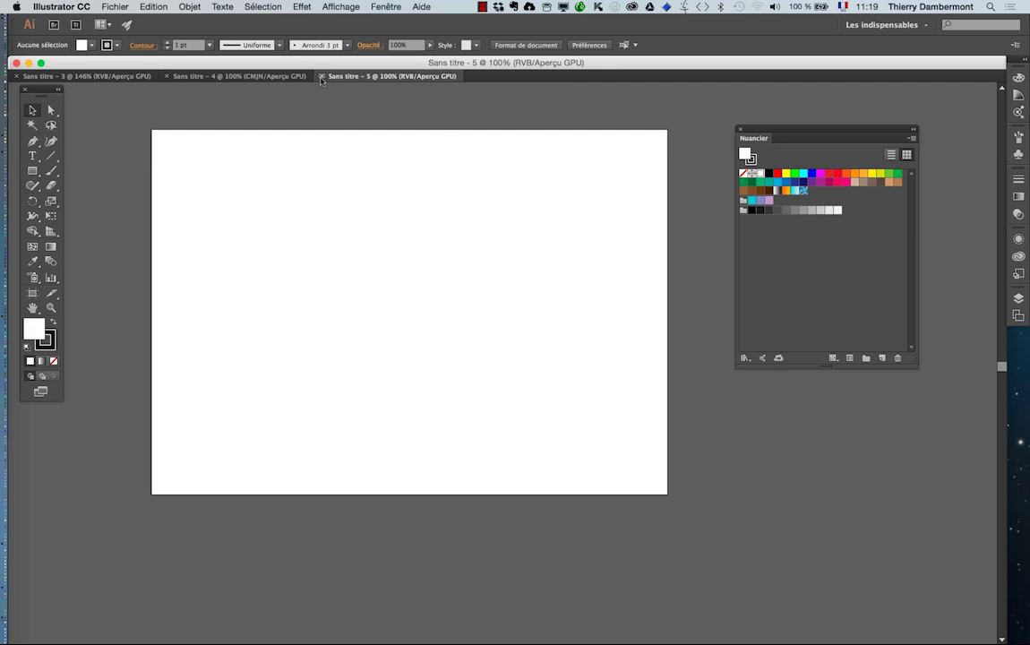
Close the documents Sans titre - 5 and Sans titre - 4, and display Sans titre - 3 at actual size
{"action": "key", "text": "super+w"}
{"action": "key", "text": "super+w"}
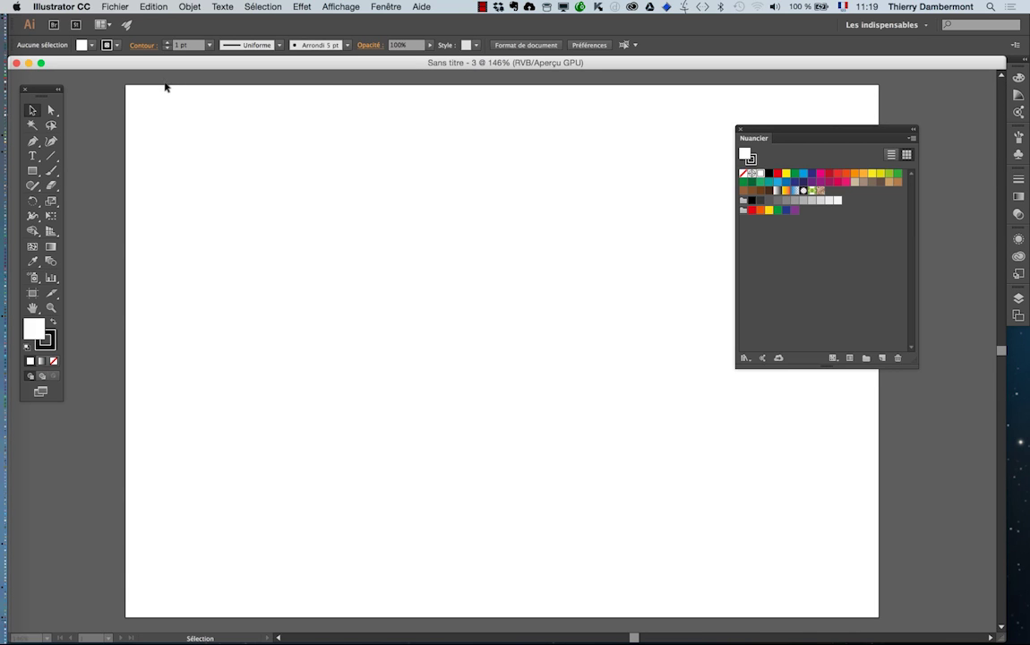
{"action": "key", "text": "super+1"}
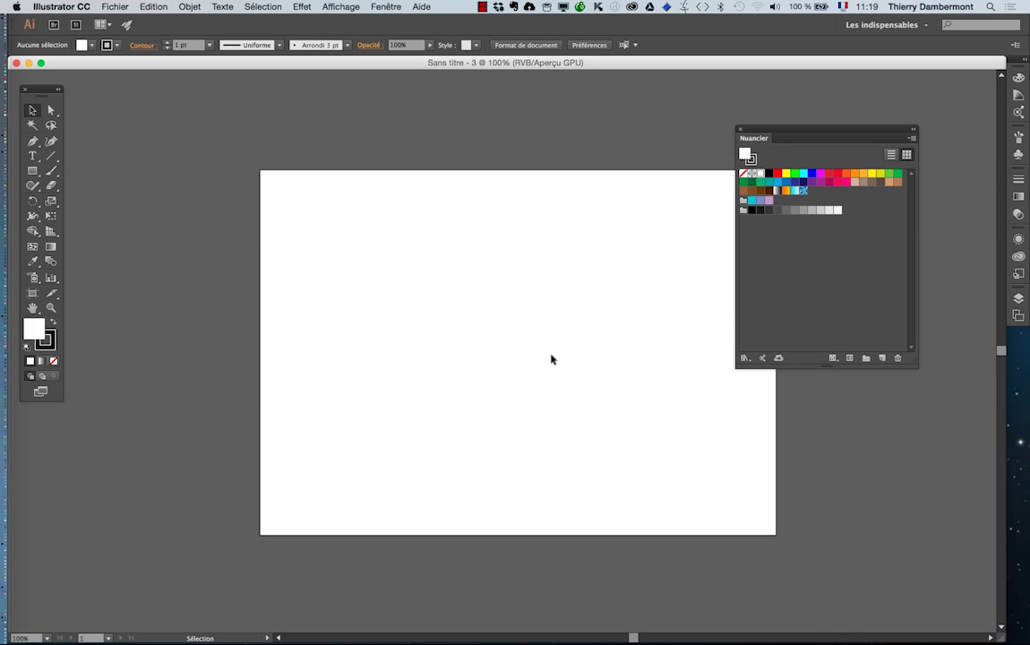
{"action": "left_click_drag", "start_coordinate": [372, 313], "coordinate": [279, 279]}
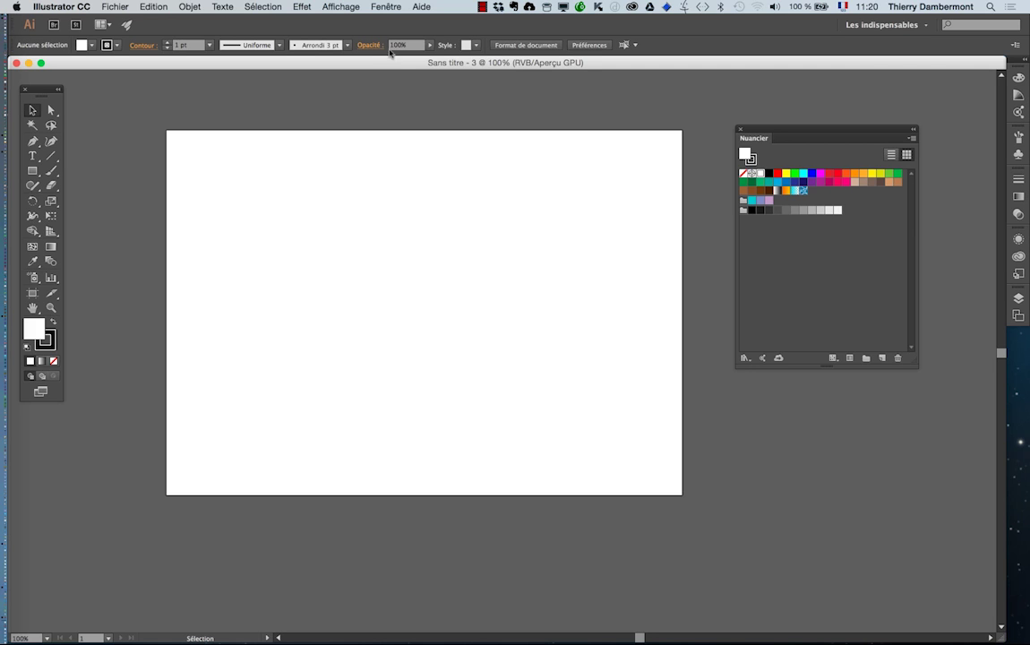
Review the general document setup options, including the entry for modifying artboards, and leave them without applying changes
{"action": "left_click", "coordinate": [116, 11]}
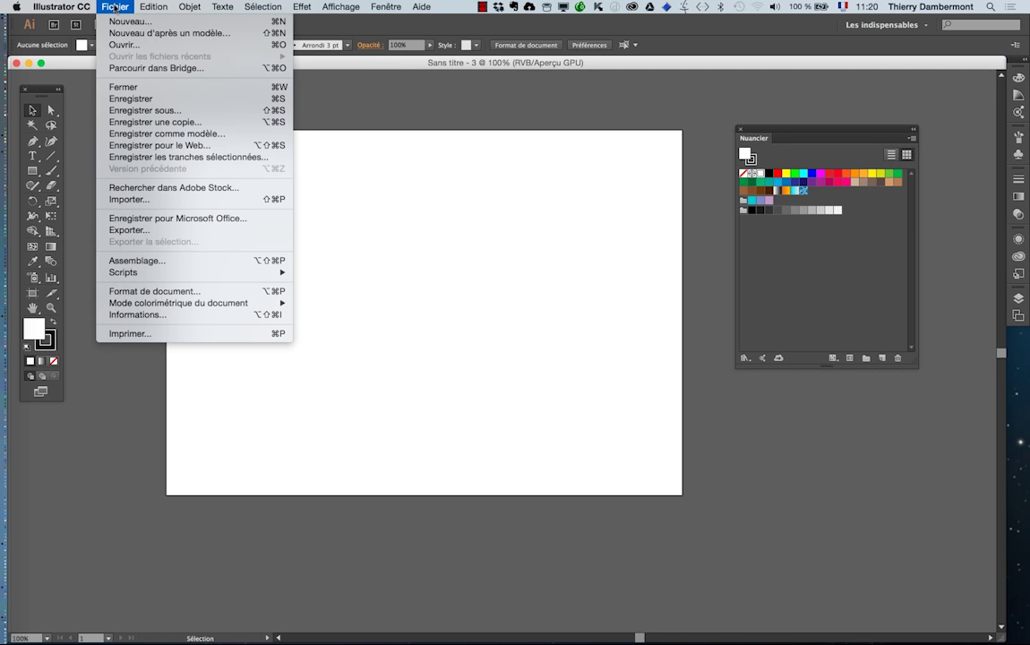
{"action": "left_click", "coordinate": [144, 289]}
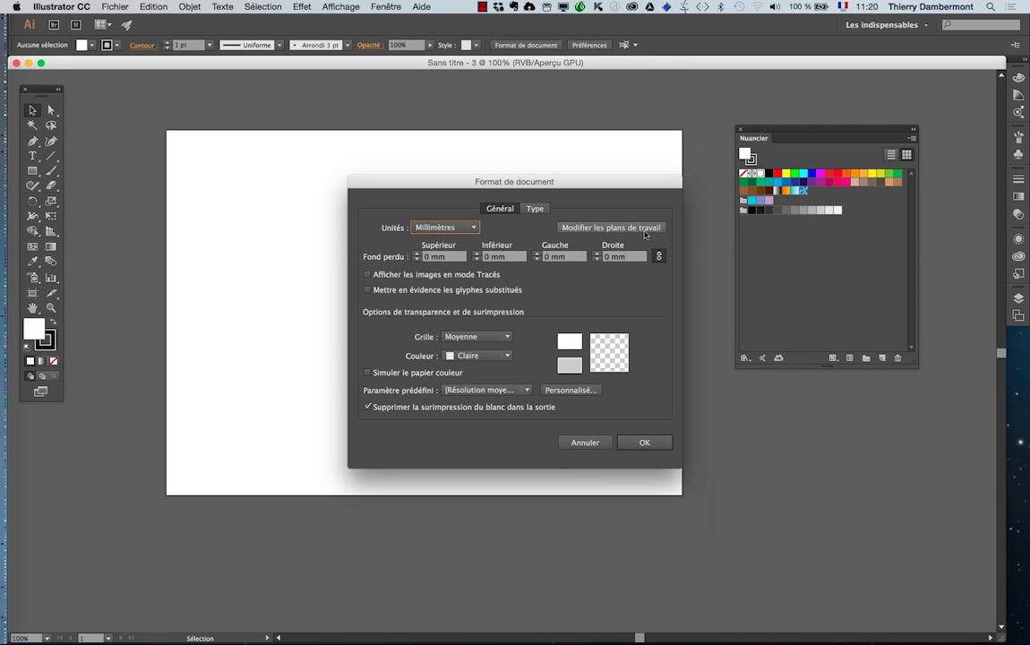
{"action": "left_click", "coordinate": [522, 641]}
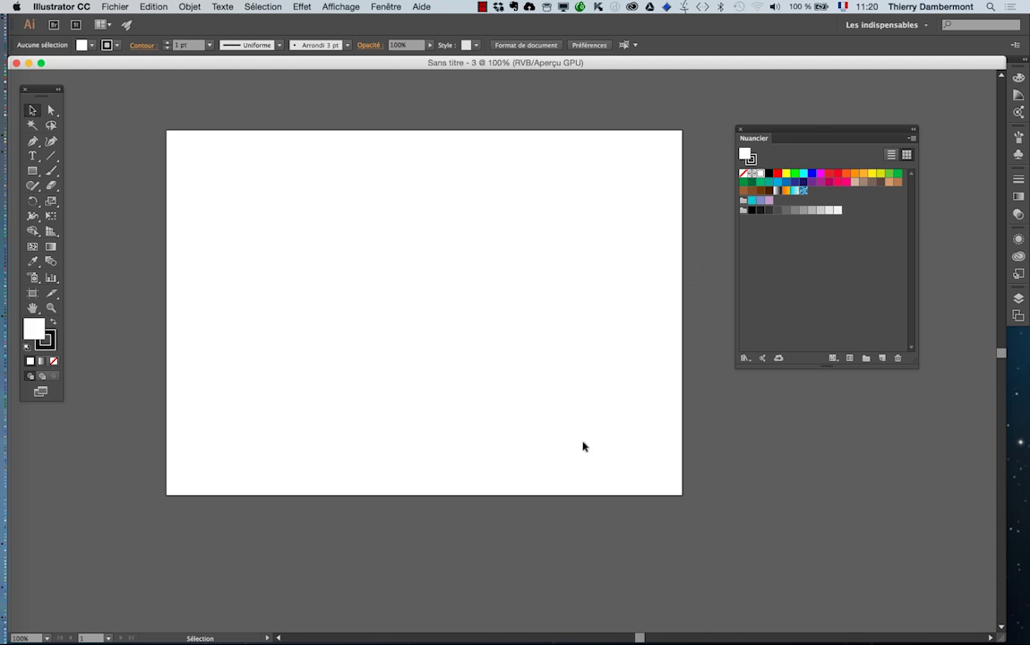
Change the orientation of the A4 artboard Plan de travail 1 to portrait and return to the Selection tool
{"action": "left_click", "coordinate": [33, 294]}
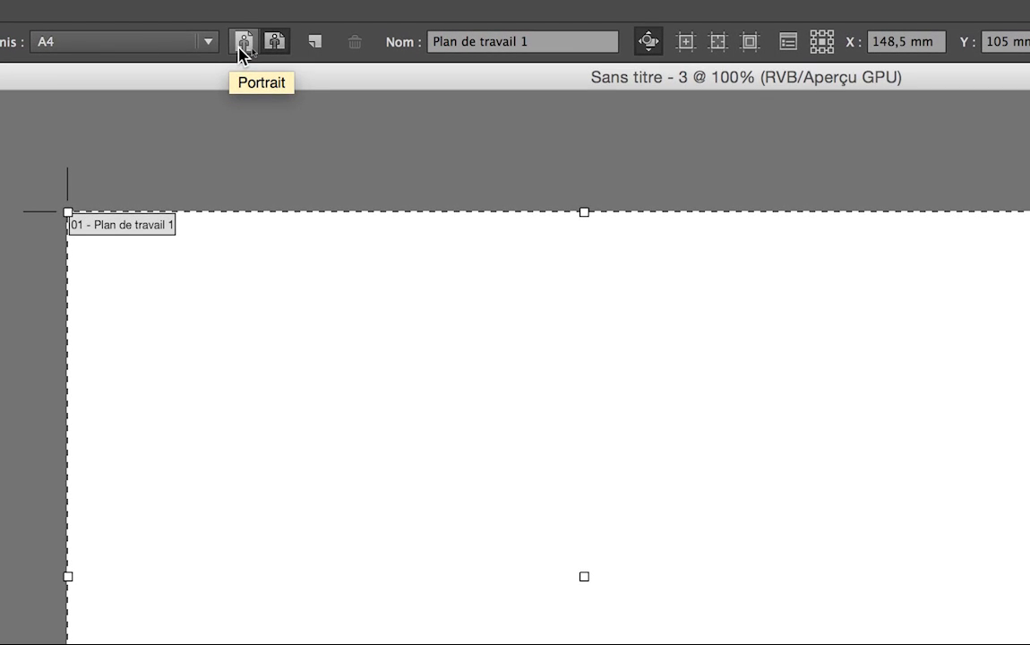
{"action": "left_click", "coordinate": [240, 45]}
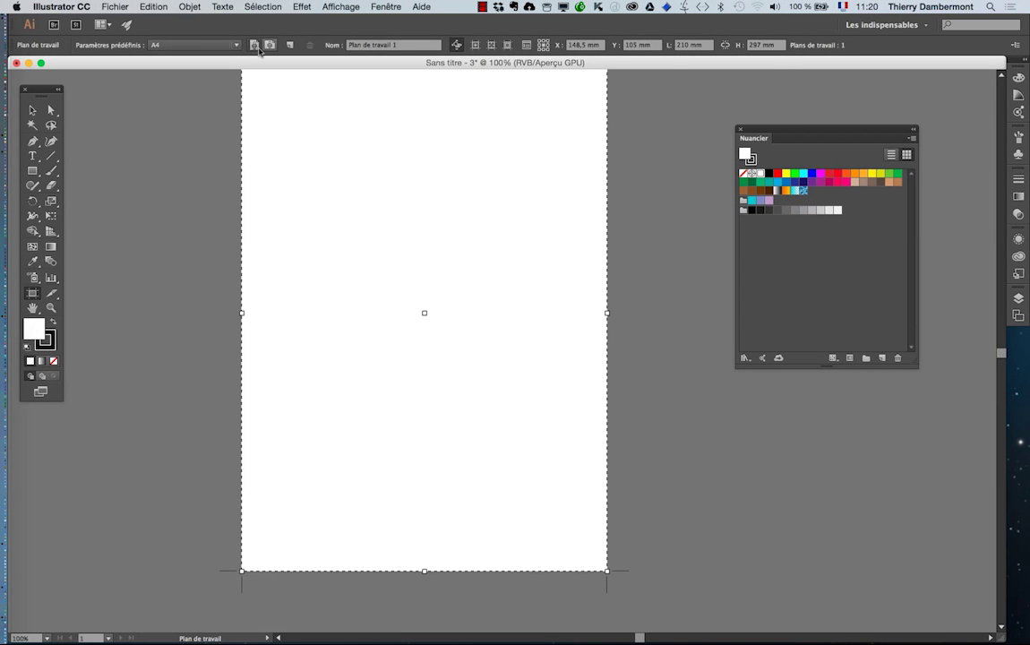
{"action": "left_click", "coordinate": [33, 110]}
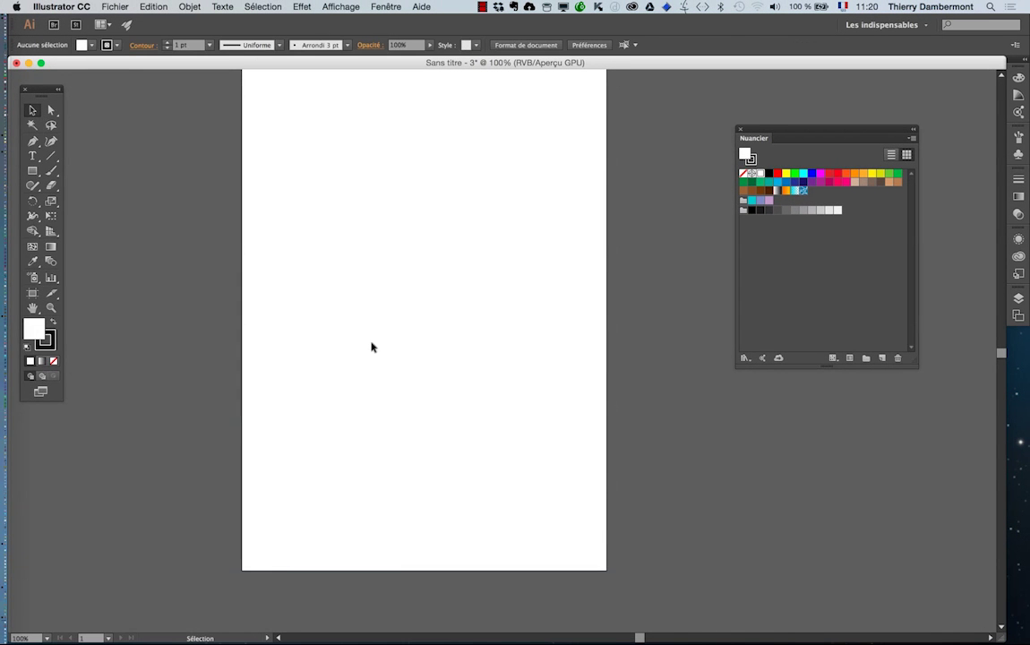
{"action": "scroll", "coordinate": [373, 345], "scroll_direction": "down", "scroll_amount": 1}
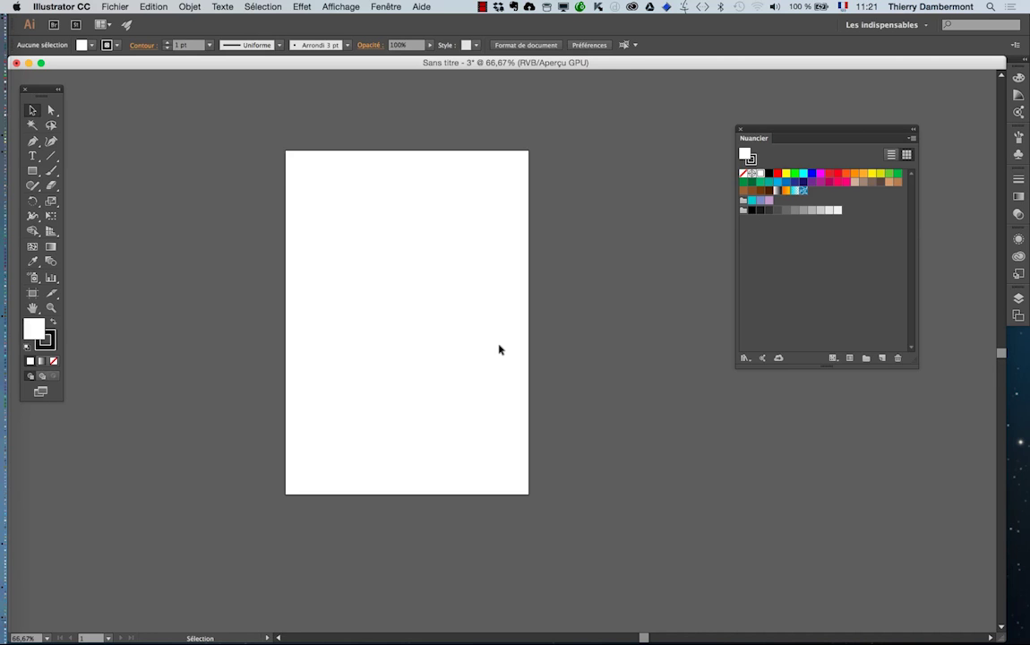
{"action": "left_click", "coordinate": [98, 6]}
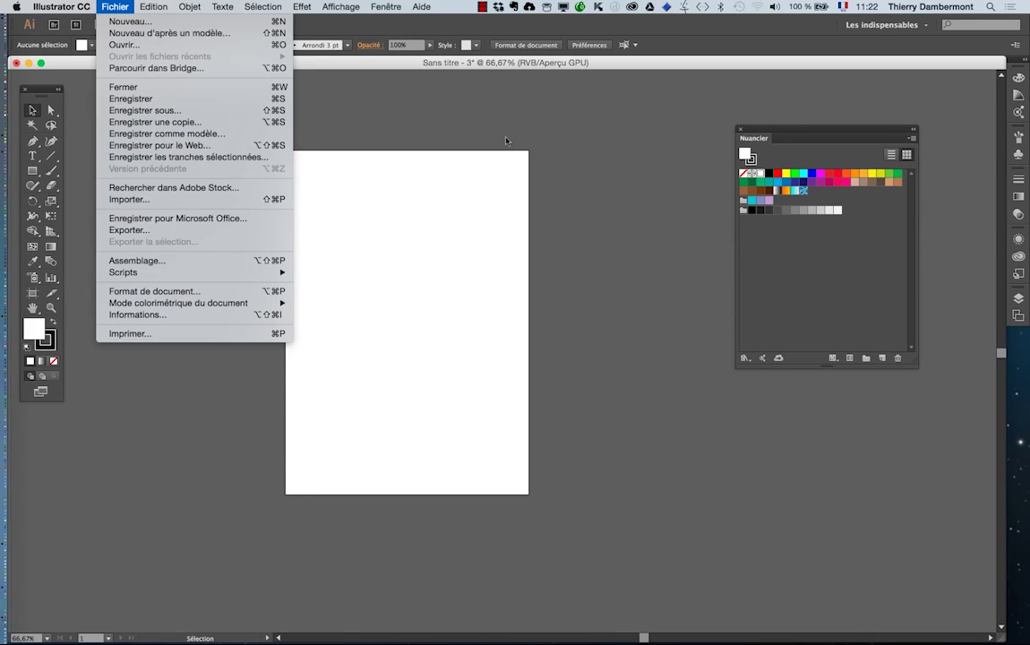
{"action": "left_click", "coordinate": [512, 113]}
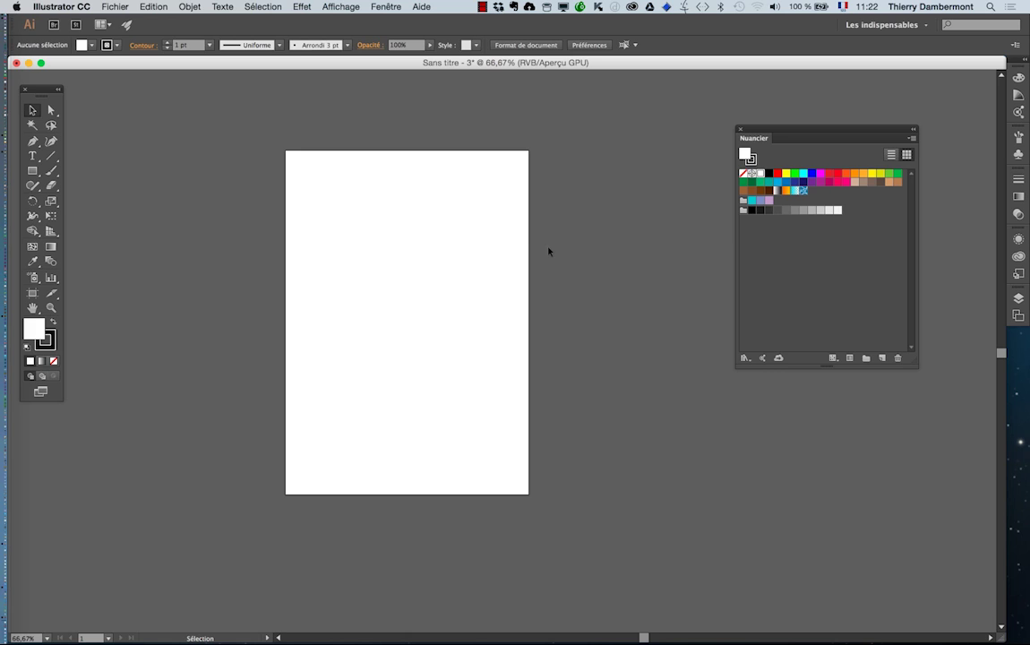
Hide the artboards and examine the extent of the whole canvas at zoom levels from 3.13% to 4800%
{"action": "left_click", "coordinate": [340, 6]}
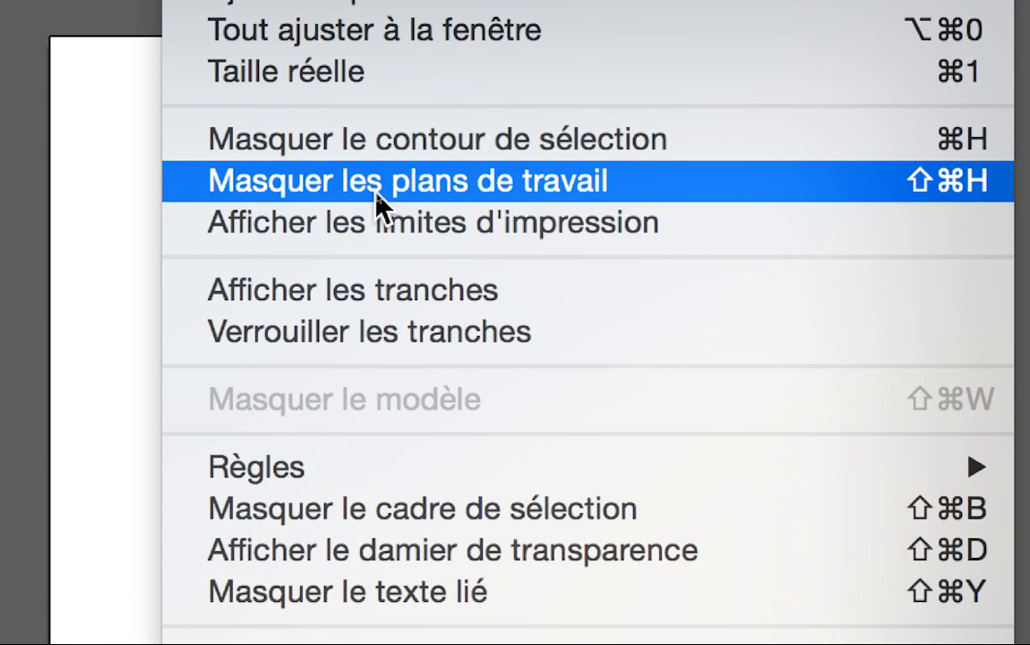
{"action": "left_click", "coordinate": [377, 198]}
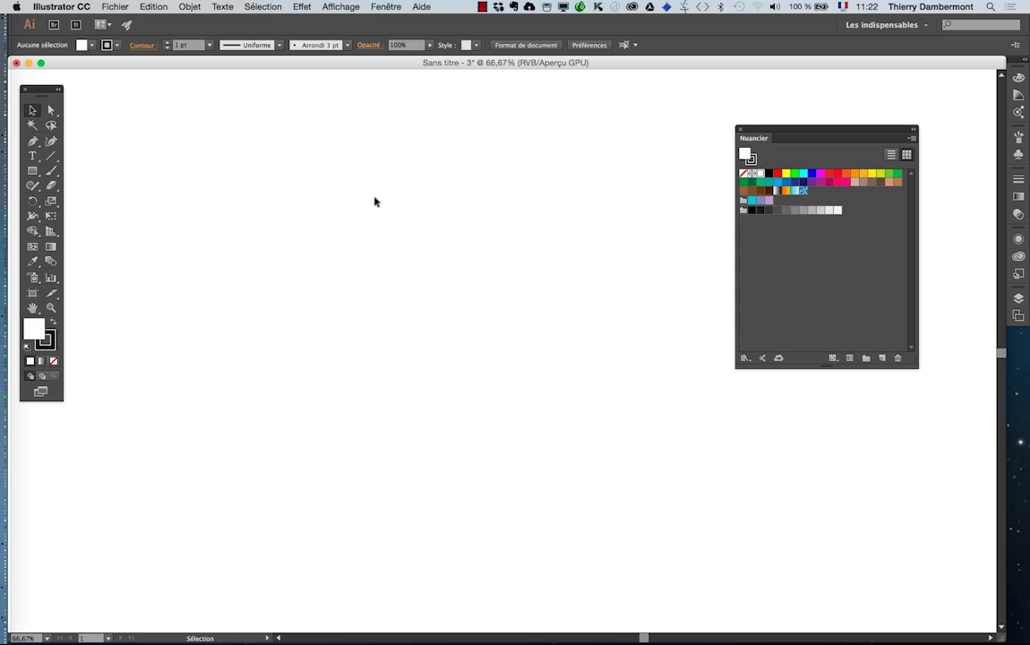
{"action": "scroll", "coordinate": [435, 223], "scroll_direction": "up", "scroll_amount": 2}
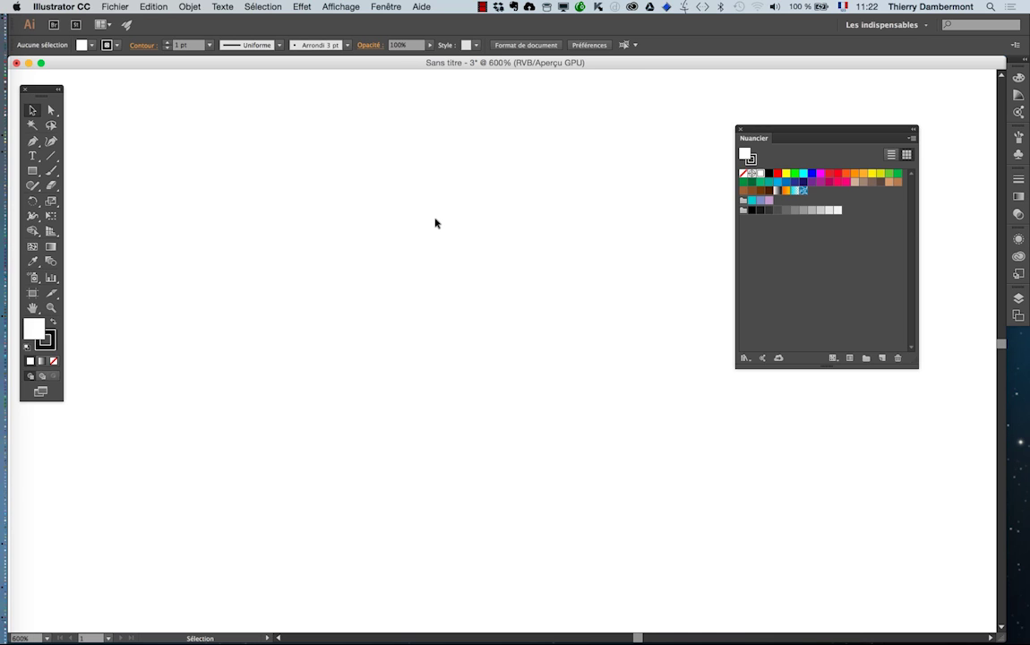
{"action": "scroll", "coordinate": [435, 225], "scroll_direction": "down", "scroll_amount": 5}
{"action": "scroll", "coordinate": [434, 225], "scroll_direction": "down", "scroll_amount": 5}
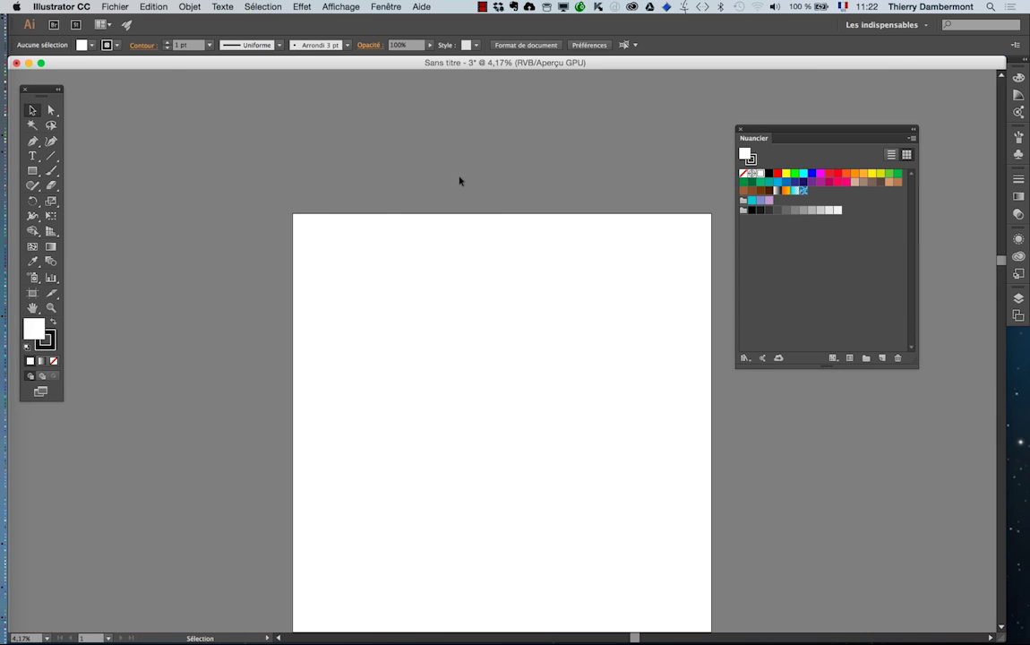
{"action": "scroll", "coordinate": [459, 182], "scroll_direction": "up", "scroll_amount": 2}
{"action": "scroll", "coordinate": [459, 188], "scroll_direction": "down", "scroll_amount": 3}
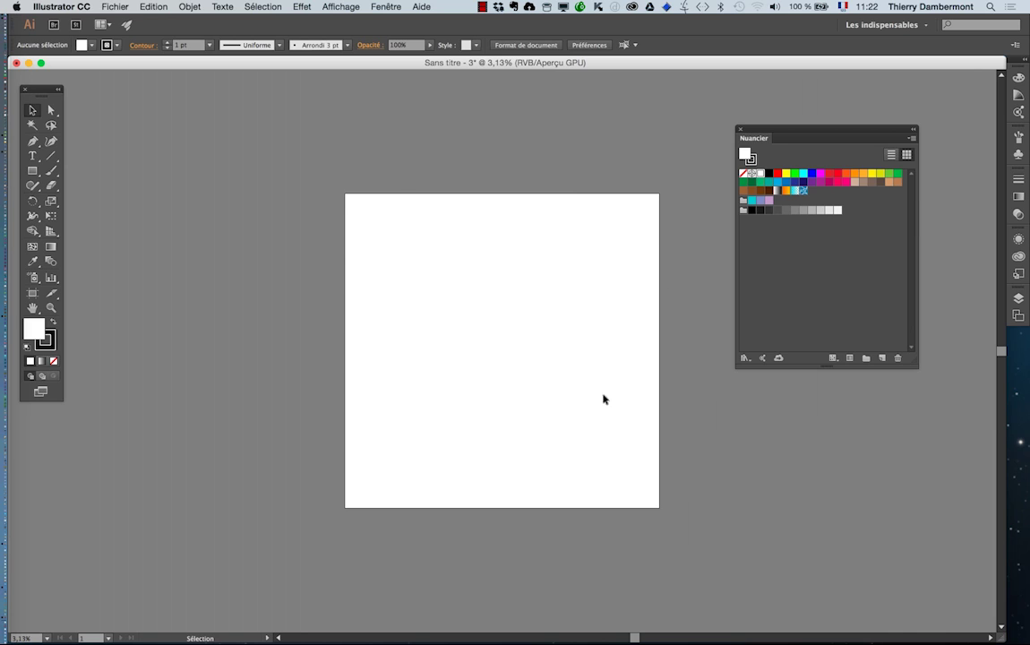
{"action": "key", "text": "super+plus"}
{"action": "scroll", "coordinate": [542, 327], "scroll_direction": "down", "scroll_amount": 1}
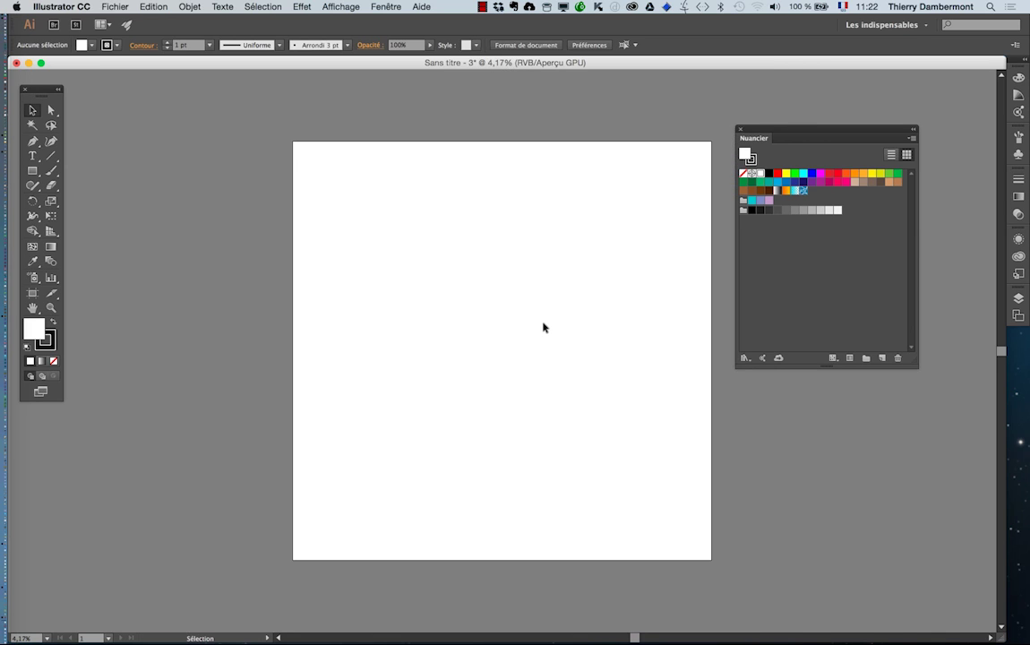
{"action": "scroll", "coordinate": [542, 325], "scroll_direction": "up", "scroll_amount": 5}
{"action": "scroll", "coordinate": [543, 321], "scroll_direction": "down", "scroll_amount": 2}
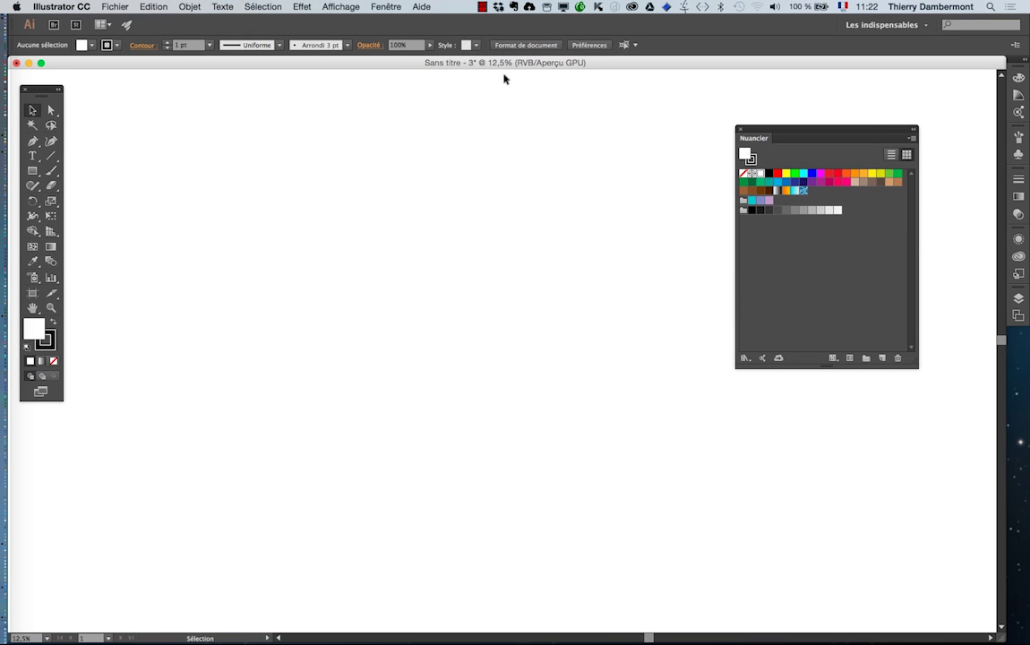
{"action": "scroll", "coordinate": [581, 251], "scroll_direction": "up", "scroll_amount": 8}
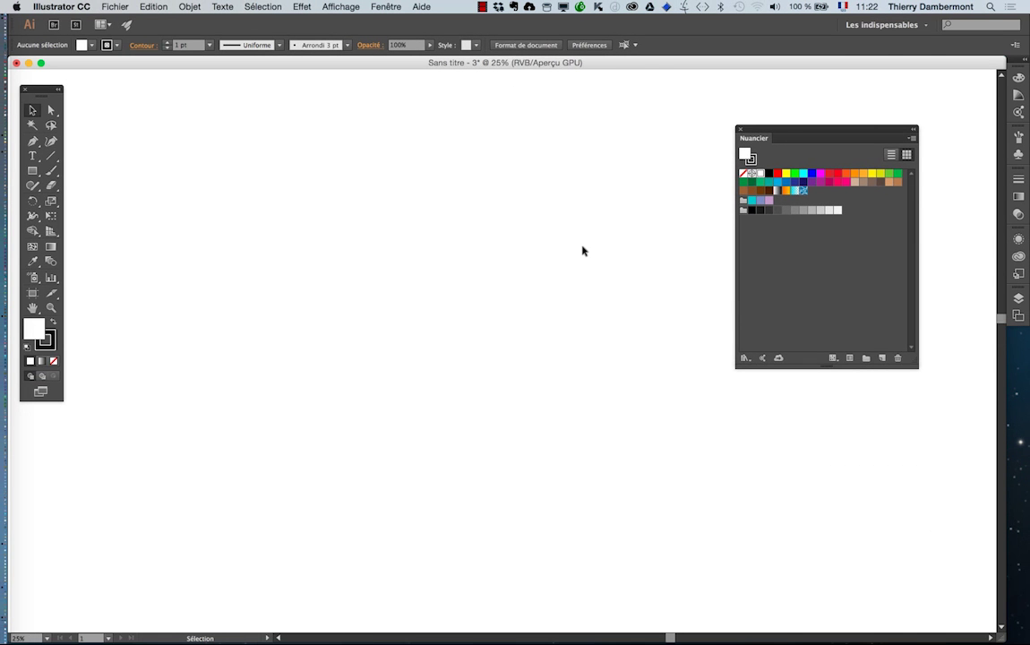
{"action": "scroll", "coordinate": [581, 251], "scroll_direction": "up", "scroll_amount": 9}
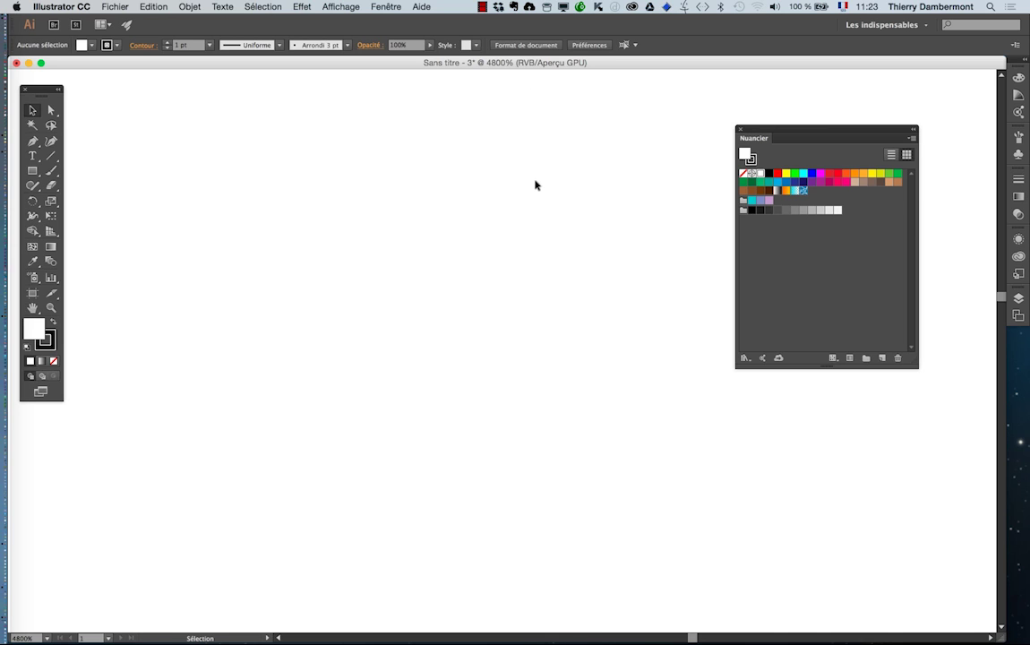
{"action": "key", "text": "super+minus"}
Show the artboards again and fit the portrait artboard to the window
{"action": "left_click", "coordinate": [341, 6]}
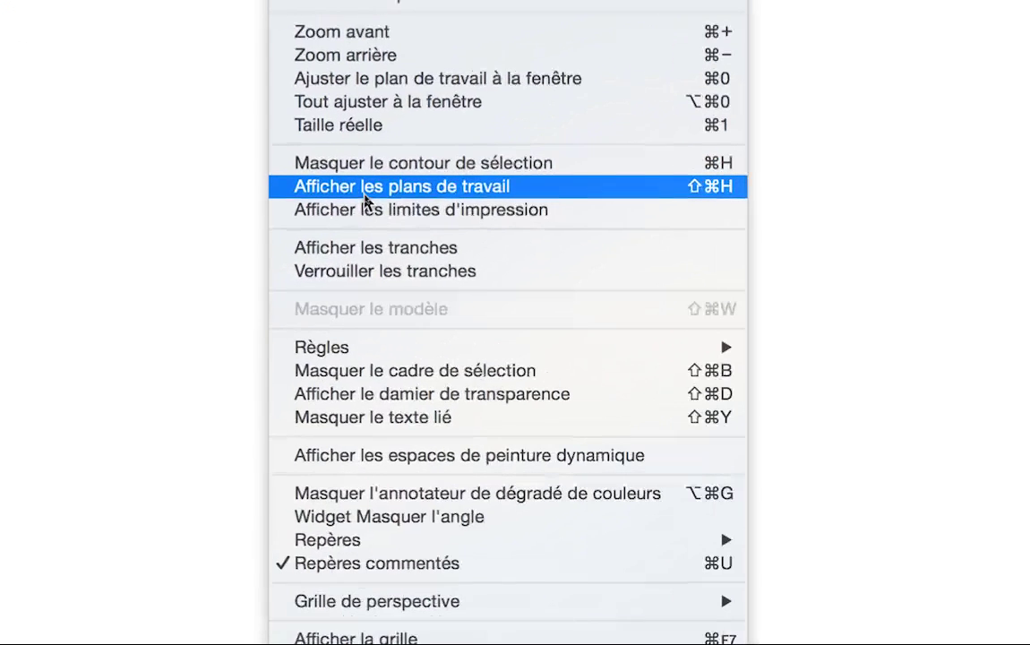
{"action": "left_click", "coordinate": [365, 192]}
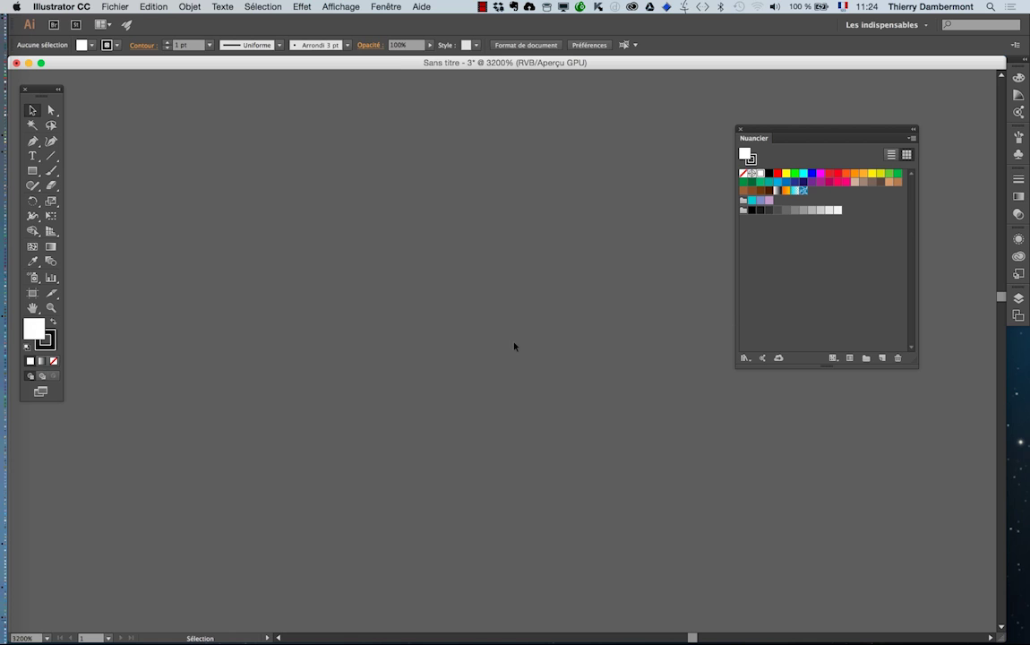
{"action": "key", "text": "super+minus"}
{"action": "key", "text": "super+minus"}
{"action": "key", "text": "super+minus"}
{"action": "key", "text": "super+minus"}
{"action": "key", "text": "super+minus"}
{"action": "key", "text": "super+minus"}
{"action": "double_click", "coordinate": [32, 308]}
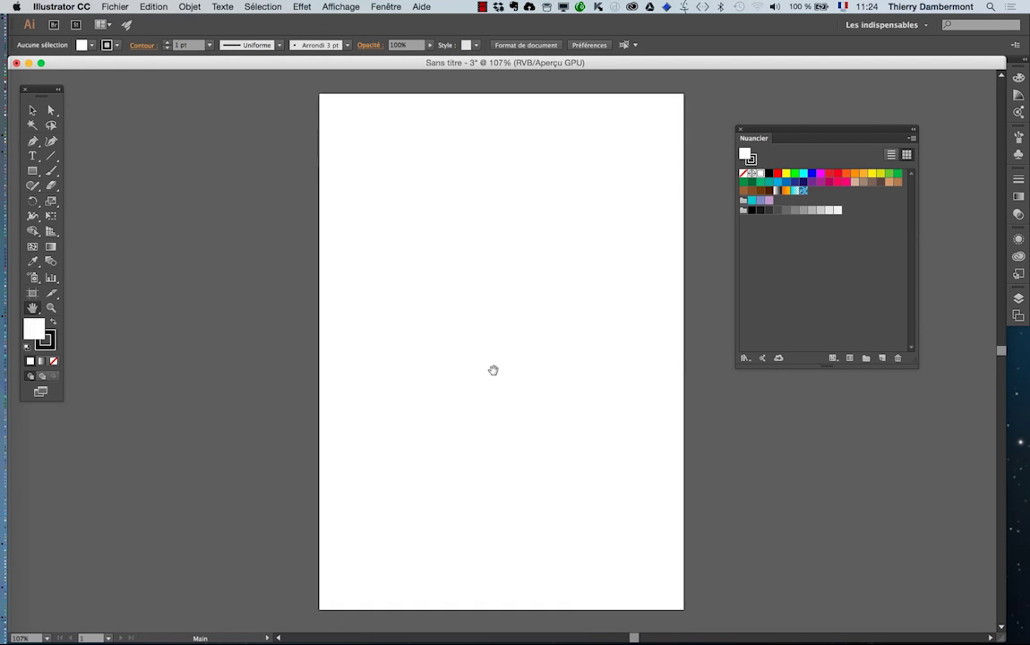
Examine the visible portrait artboard at several zoom levels between 66.67% and 150%
{"action": "scroll", "coordinate": [493, 370], "scroll_direction": "down", "scroll_amount": 4}
{"action": "scroll", "coordinate": [493, 370], "scroll_direction": "up", "scroll_amount": 5}
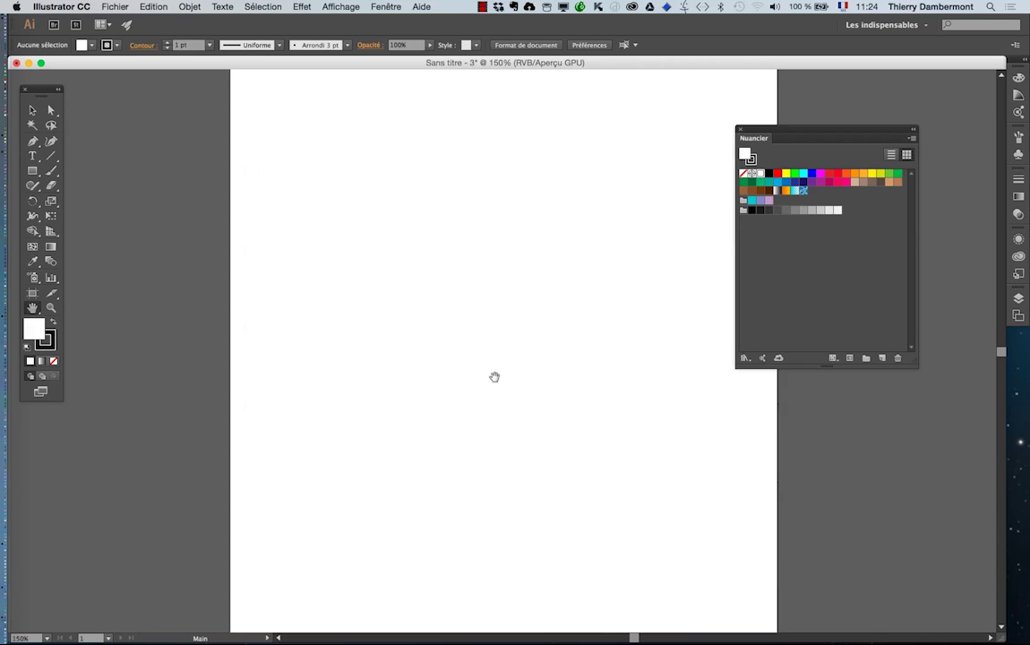
{"action": "scroll", "coordinate": [496, 377], "scroll_direction": "down", "scroll_amount": 4}
{"action": "scroll", "coordinate": [497, 389], "scroll_direction": "up", "scroll_amount": 2}
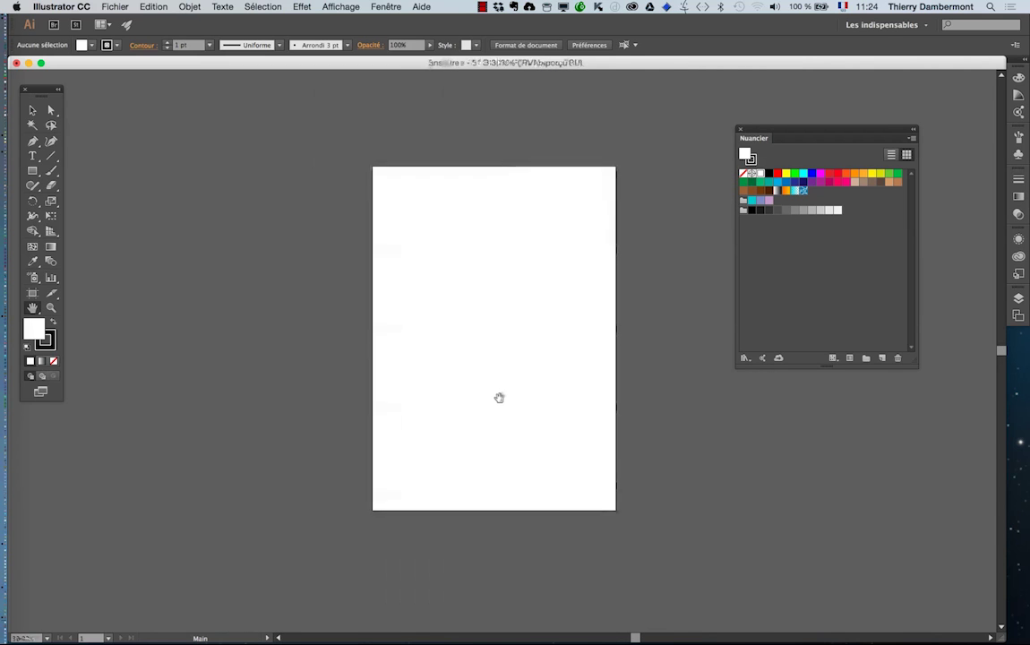
{"action": "scroll", "coordinate": [499, 398], "scroll_direction": "up", "scroll_amount": 4}
{"action": "scroll", "coordinate": [498, 398], "scroll_direction": "down", "scroll_amount": 4}
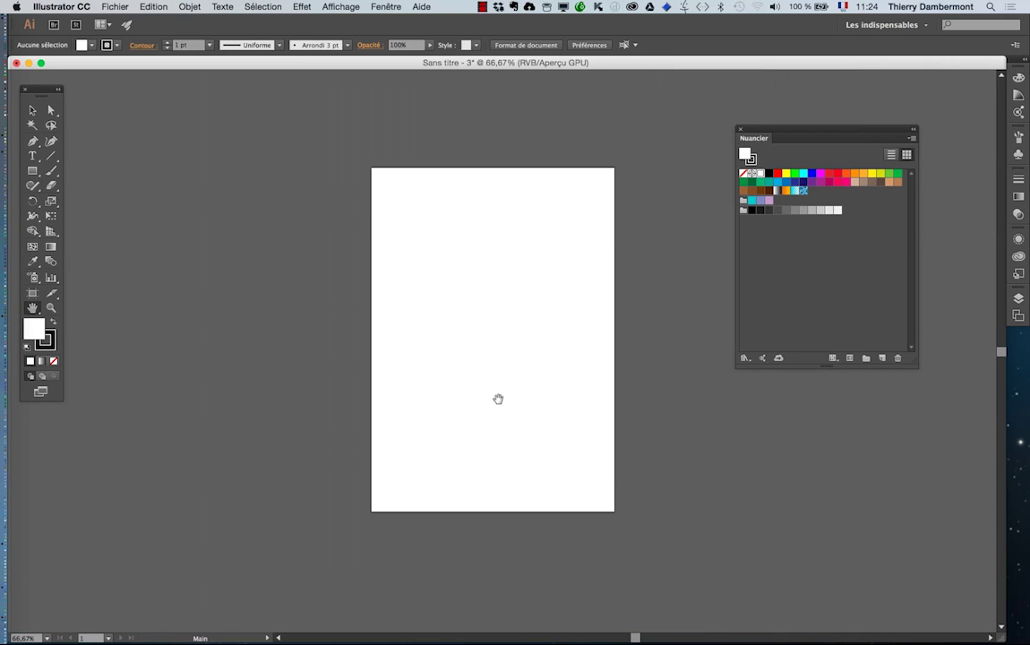
{"action": "left_click_drag", "start_coordinate": [466, 282], "coordinate": [378, 288]}
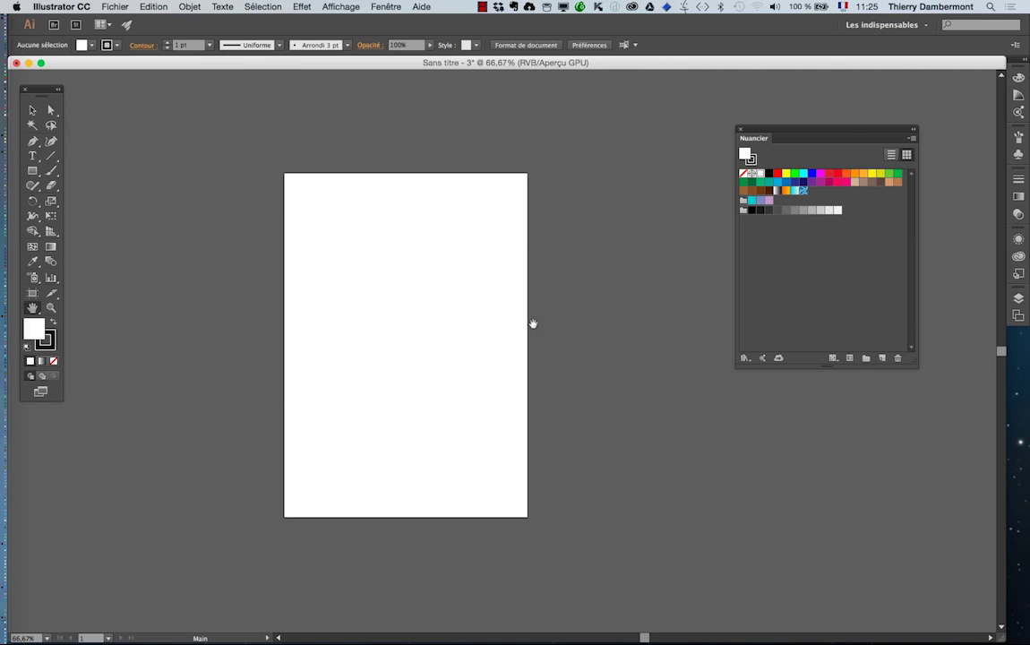
Hide the artboards again and examine the blank canvas at zoom levels from the 6400% maximum down to 8.33%
{"action": "left_click", "coordinate": [336, 6]}
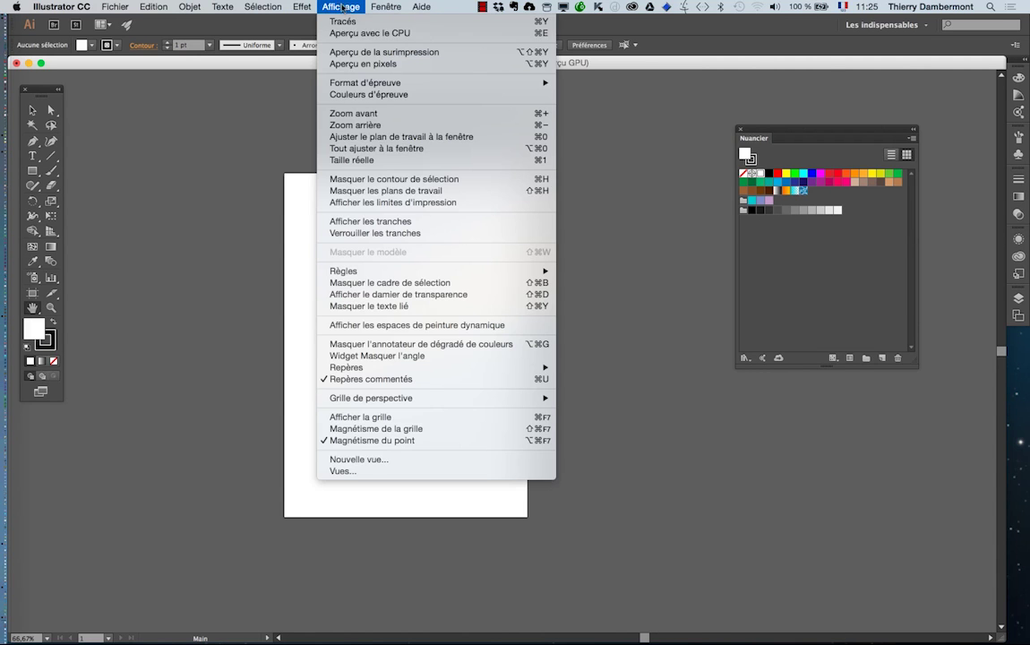
{"action": "left_click", "coordinate": [391, 193]}
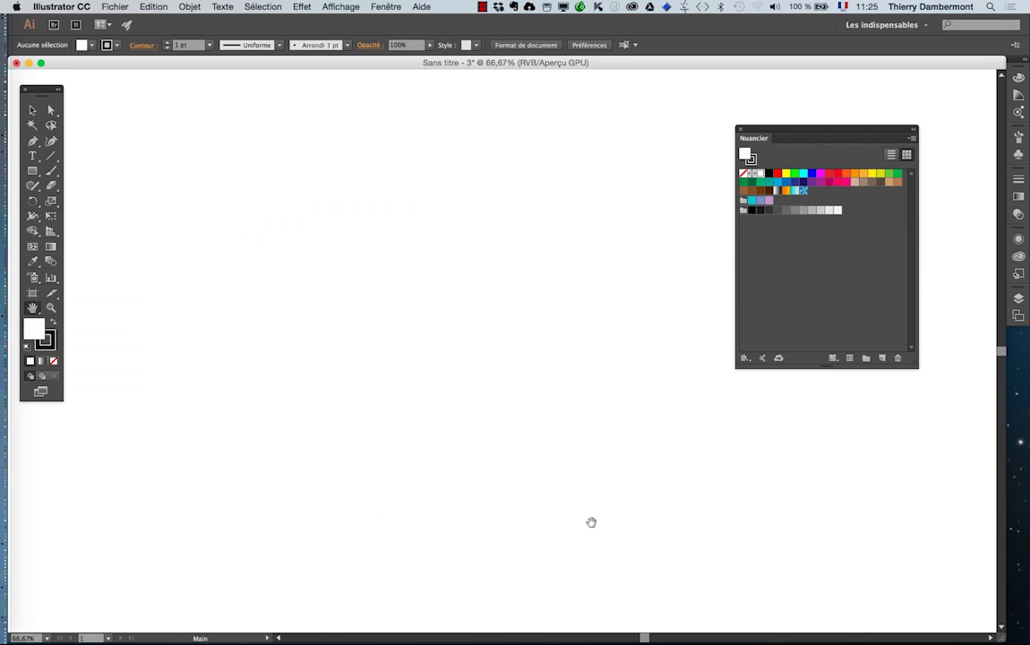
{"action": "scroll", "coordinate": [484, 102], "scroll_direction": "up", "scroll_amount": 10}
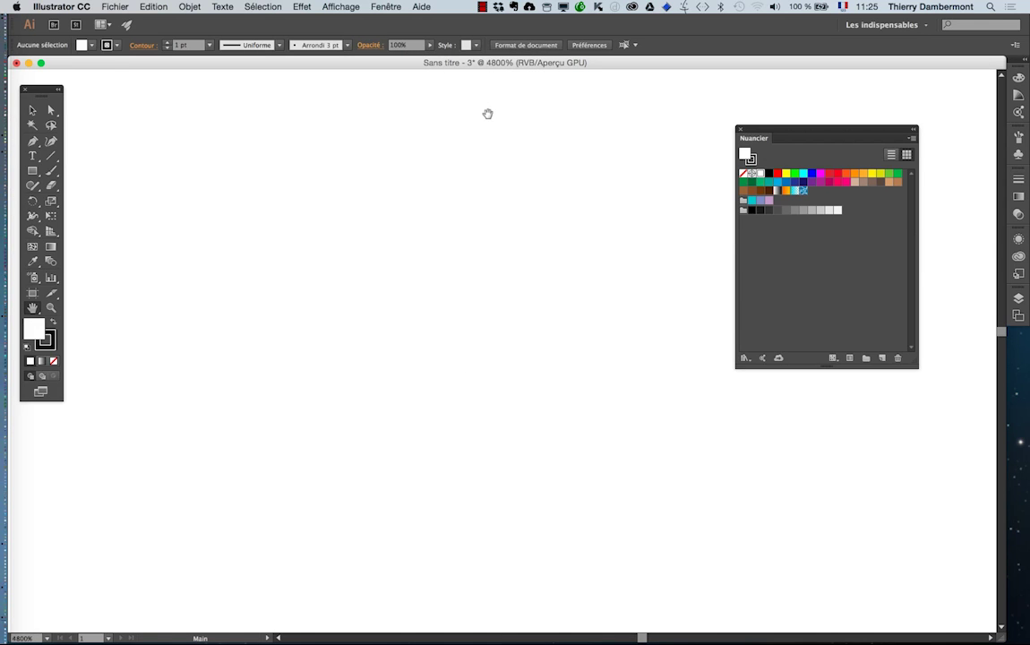
{"action": "scroll", "coordinate": [491, 119], "scroll_direction": "down", "scroll_amount": 2}
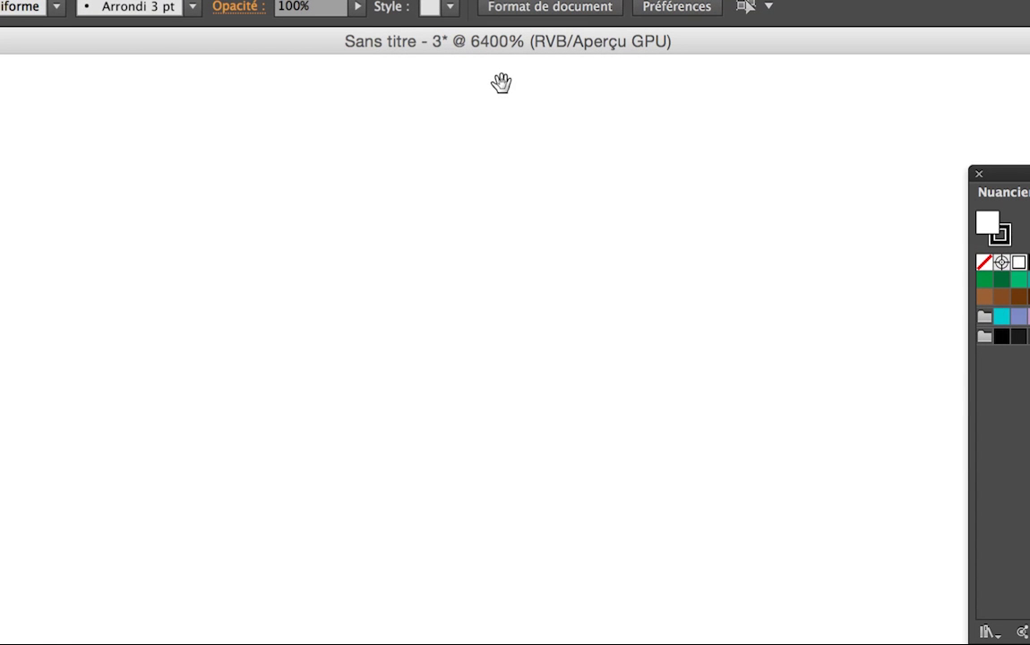
{"action": "scroll", "coordinate": [501, 82], "scroll_direction": "down", "scroll_amount": 6}
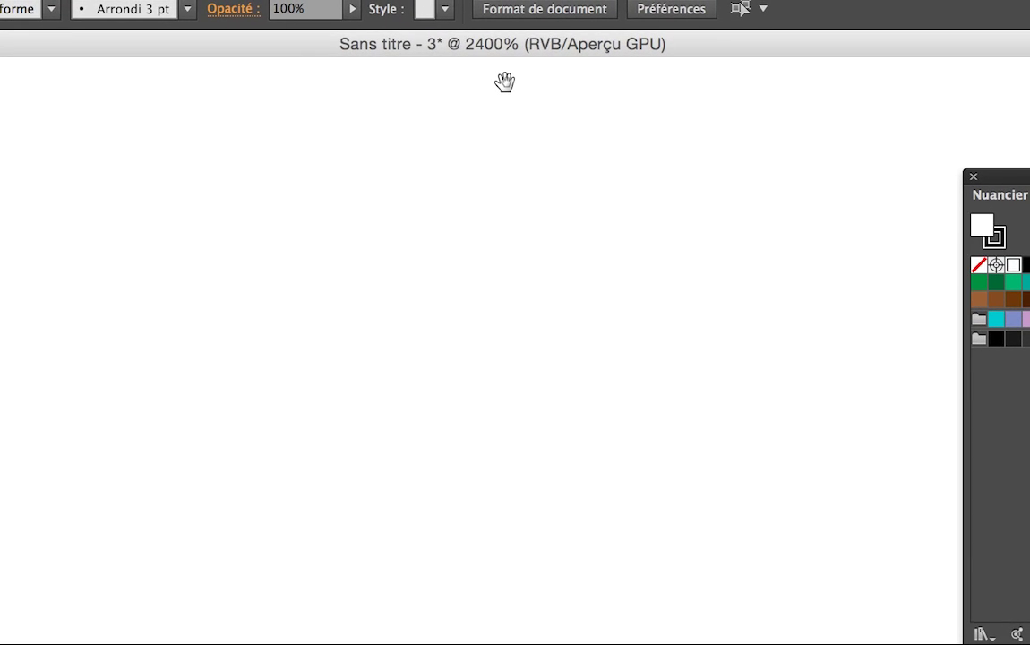
{"action": "scroll", "coordinate": [503, 83], "scroll_direction": "down", "scroll_amount": 4}
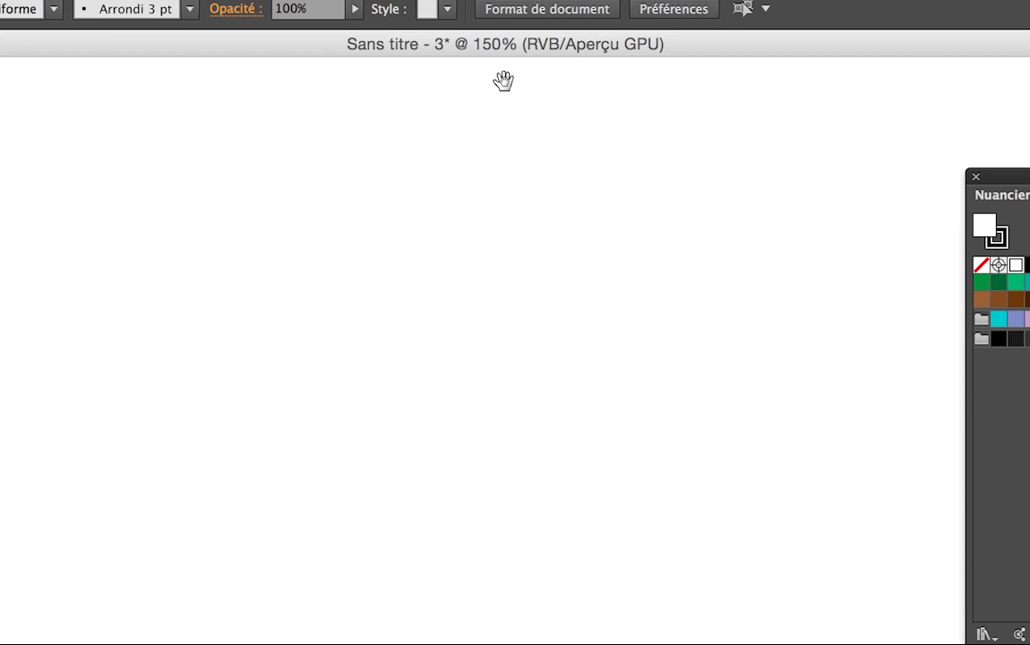
{"action": "scroll", "coordinate": [503, 83], "scroll_direction": "down", "scroll_amount": 6}
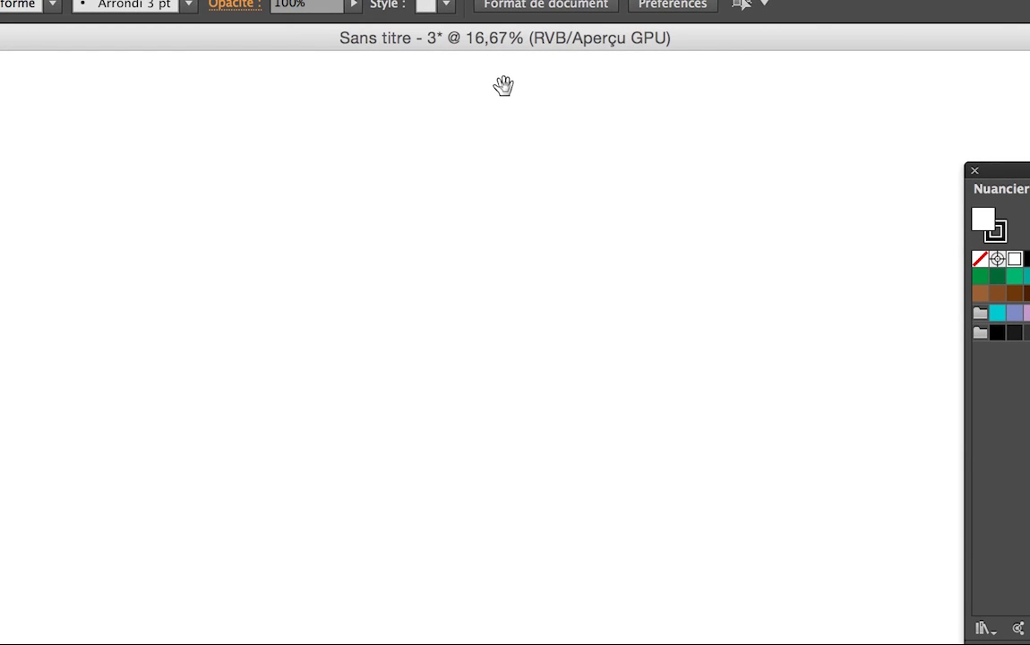
{"action": "scroll", "coordinate": [504, 85], "scroll_direction": "down", "scroll_amount": 2}
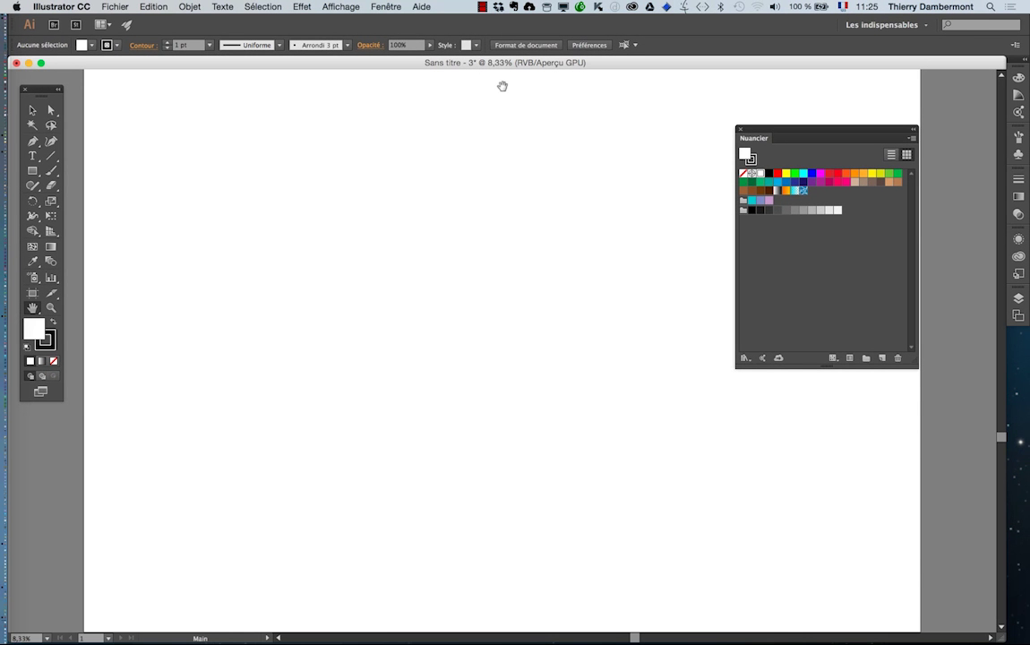
Show the artboards again and bring the whole portrait artboard into view at 66.67% zoom
{"action": "left_click", "coordinate": [340, 6]}
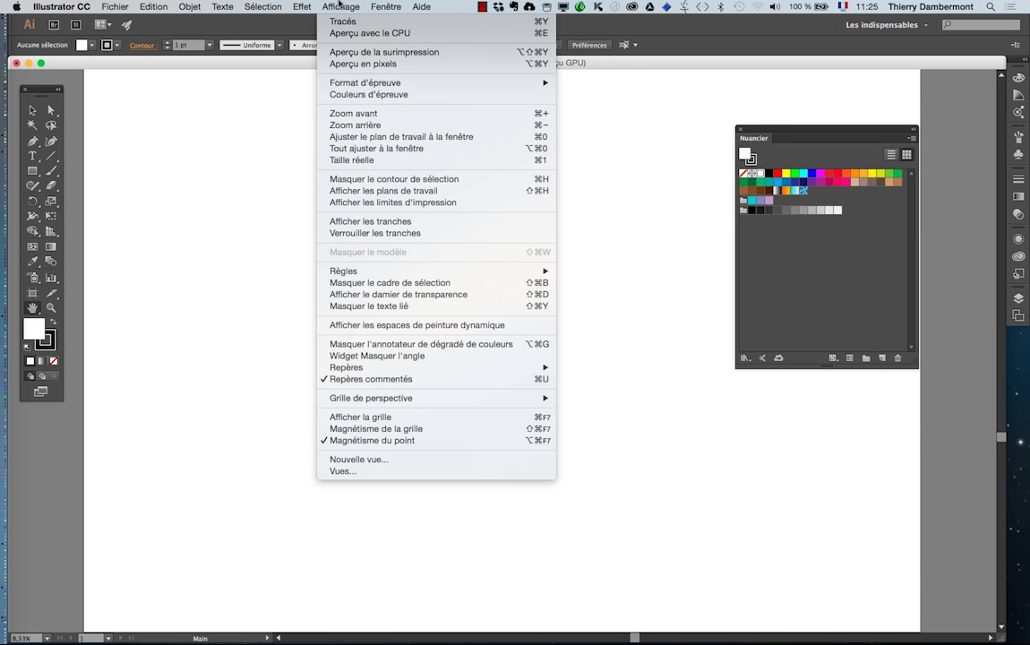
{"action": "left_click", "coordinate": [364, 191]}
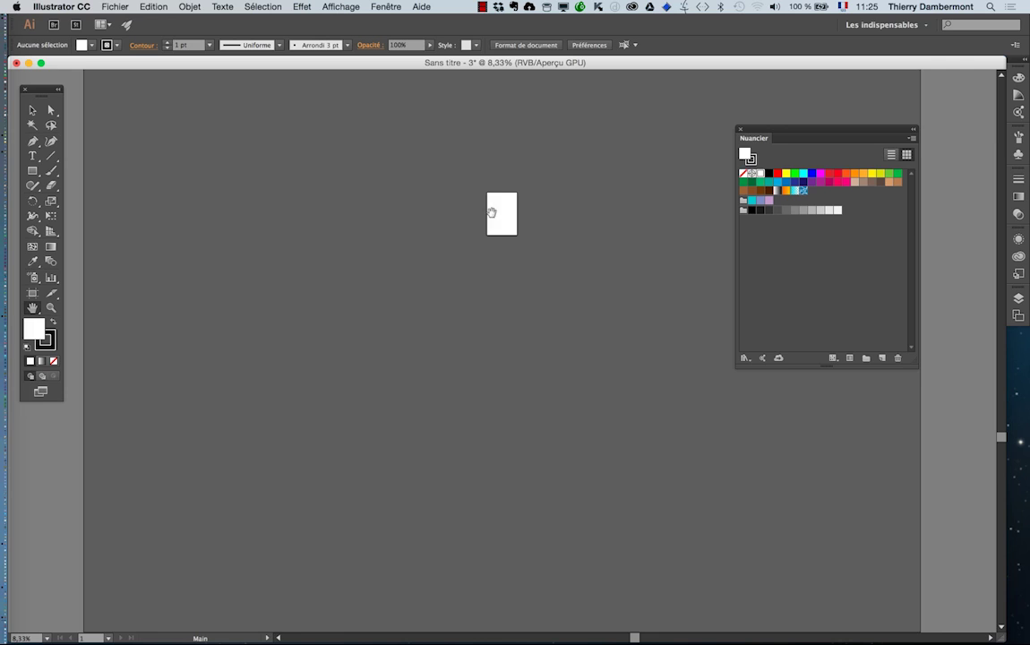
{"action": "scroll", "coordinate": [508, 194], "scroll_direction": "up", "scroll_amount": 3}
{"action": "scroll", "coordinate": [508, 194], "scroll_direction": "up", "scroll_amount": 2}
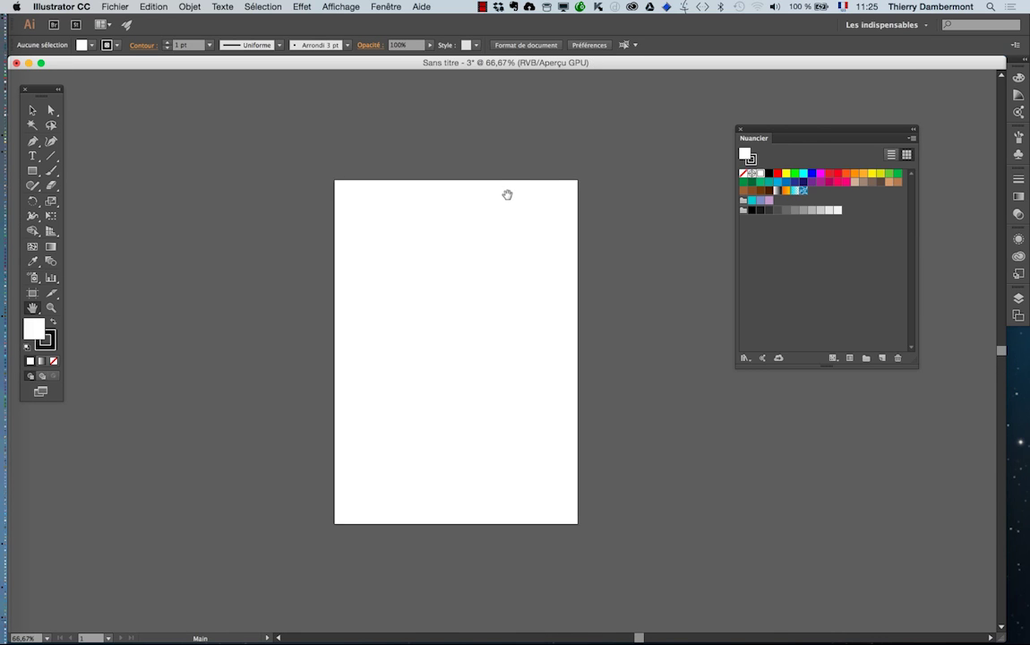
{"action": "scroll", "coordinate": [506, 201], "scroll_direction": "up", "scroll_amount": 1}
{"action": "scroll", "coordinate": [502, 203], "scroll_direction": "down", "scroll_amount": 1}
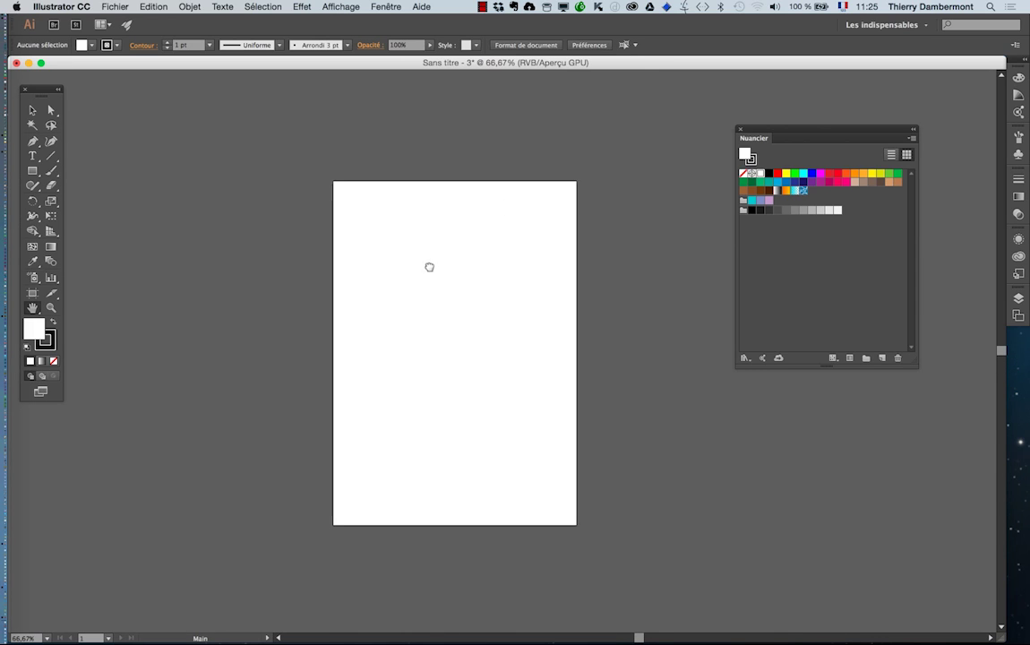
{"action": "left_click_drag", "start_coordinate": [430, 267], "coordinate": [399, 226]}
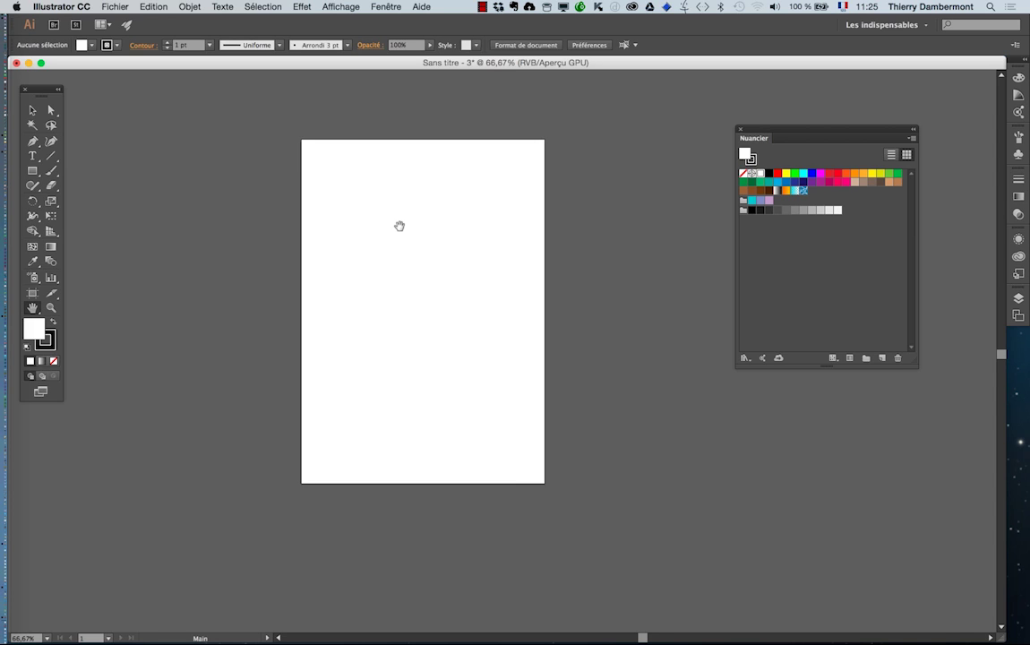